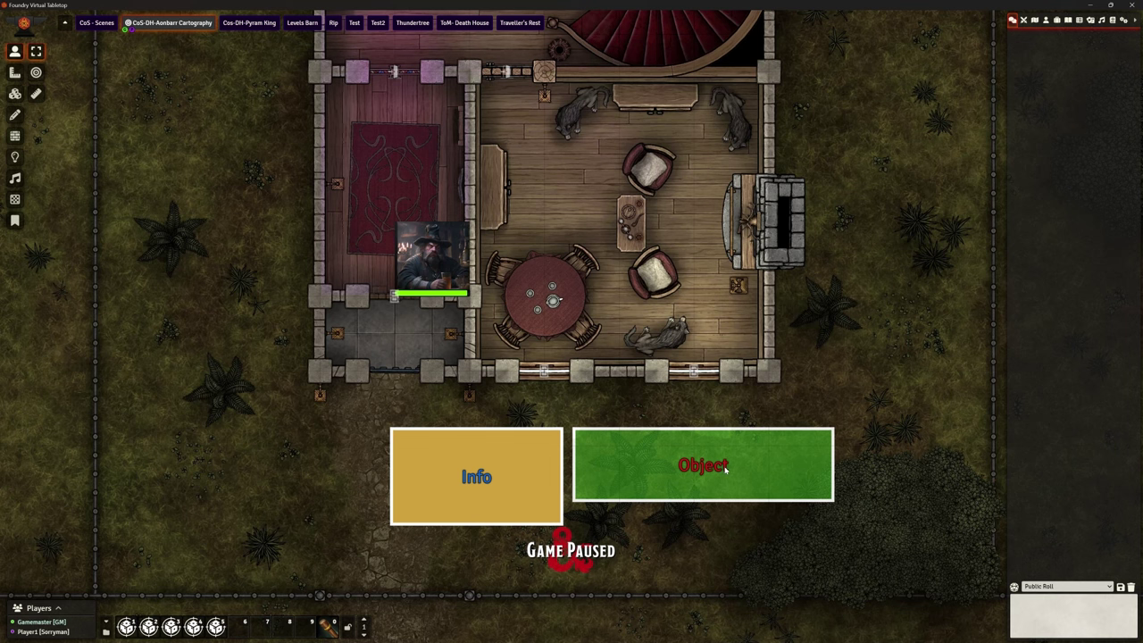
View the scene through the Sorryman token's vision, where only the Info drawing stays visible
{"action": "left_click", "coordinate": [432, 266]}
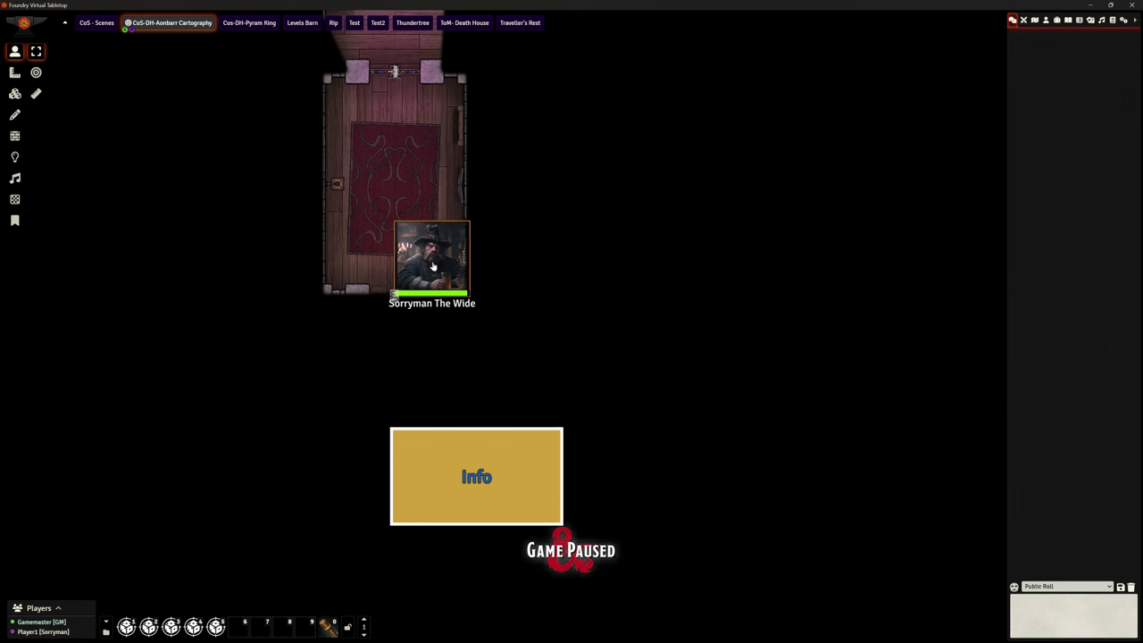
Open the door below the token and walk it out toward the path
{"action": "left_click", "coordinate": [395, 296]}
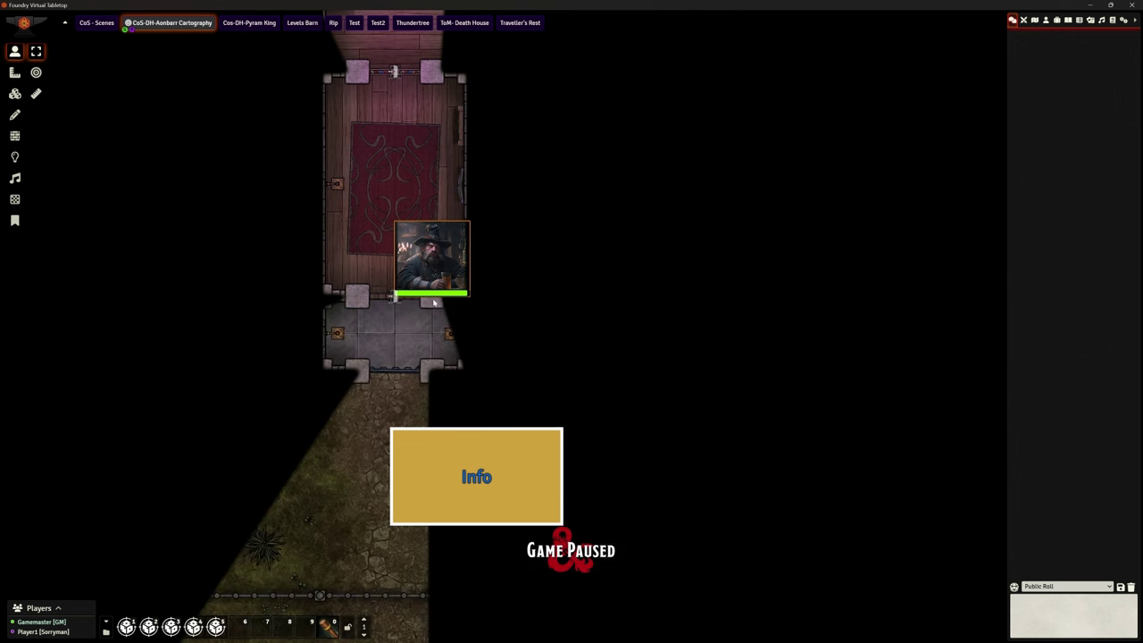
{"action": "key", "text": "Left"}
{"action": "key", "text": "Down"}
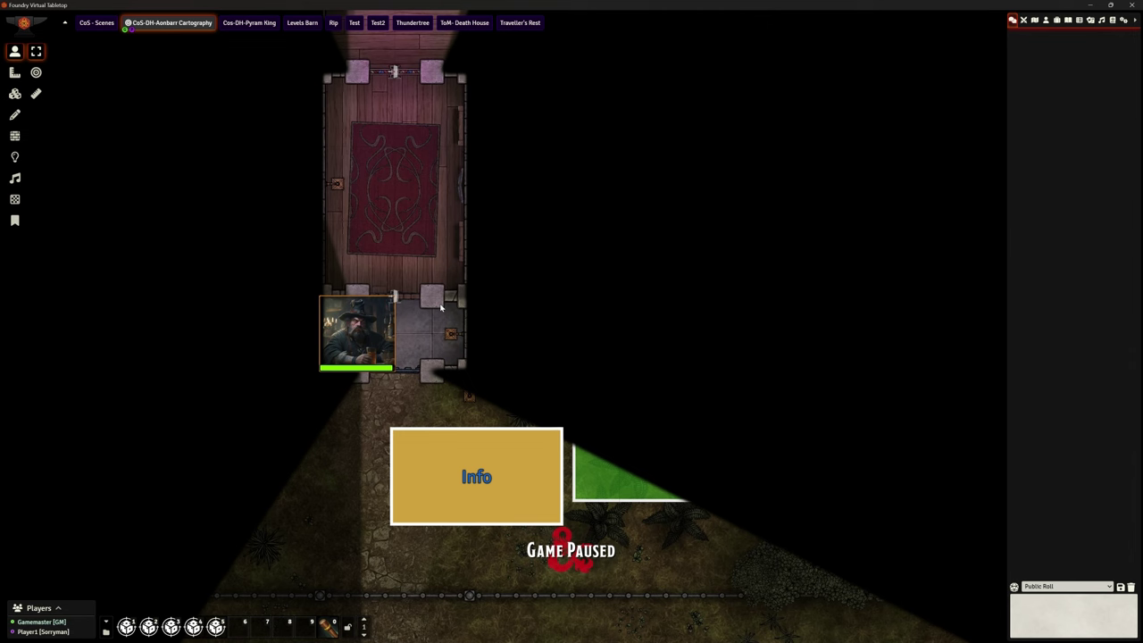
{"action": "key", "text": "Right"}
{"action": "left_click_drag", "start_coordinate": [440, 309], "coordinate": [433, 278]}
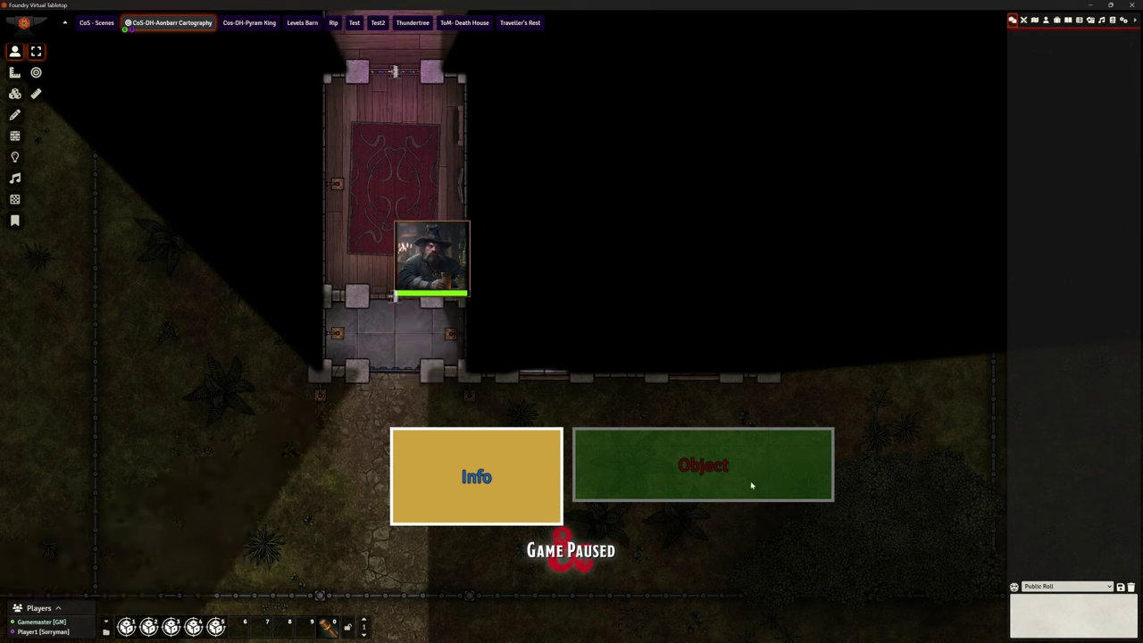
Reset the scene's fog of war exploration and view through the token again
{"action": "left_click", "coordinate": [14, 156]}
{"action": "left_click", "coordinate": [36, 114]}
{"action": "left_click", "coordinate": [495, 343]}
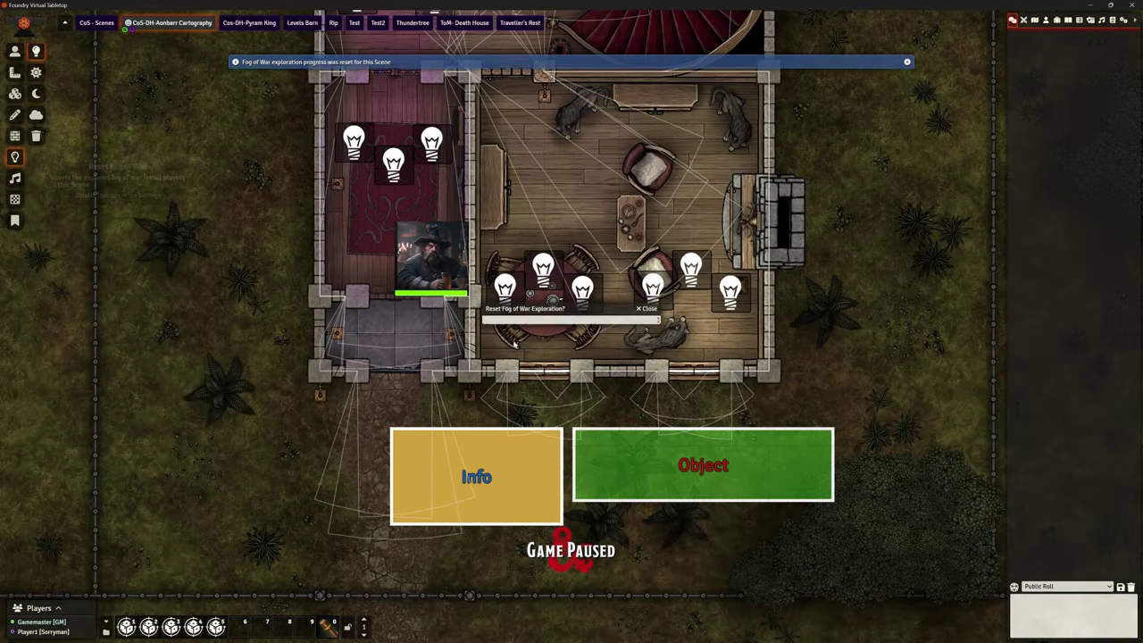
{"action": "left_click", "coordinate": [14, 51]}
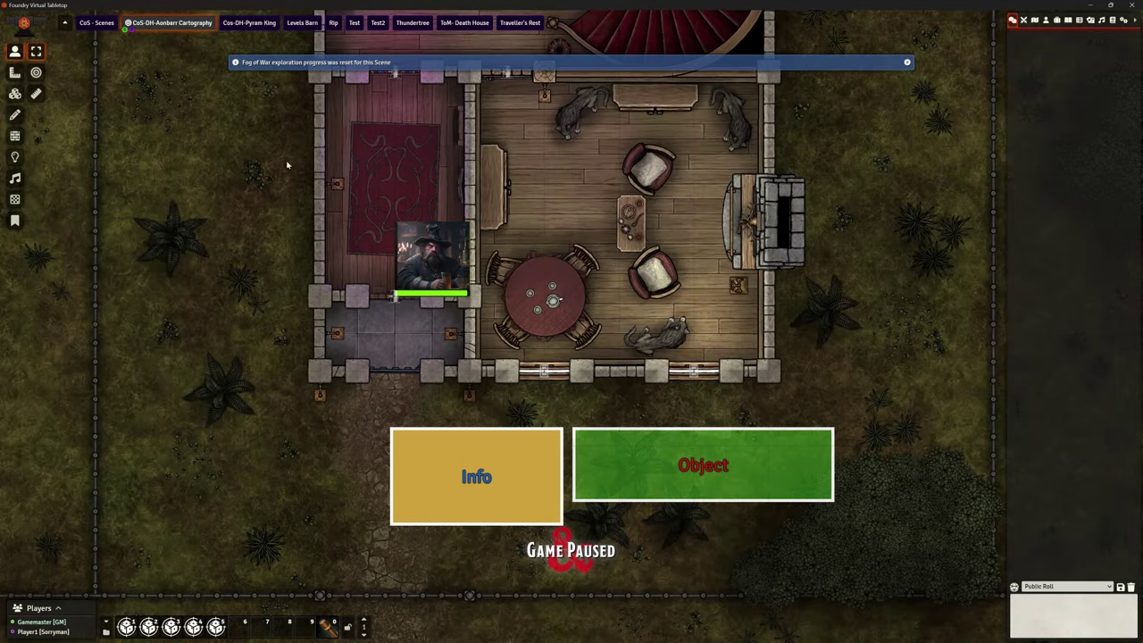
{"action": "left_click", "coordinate": [438, 259]}
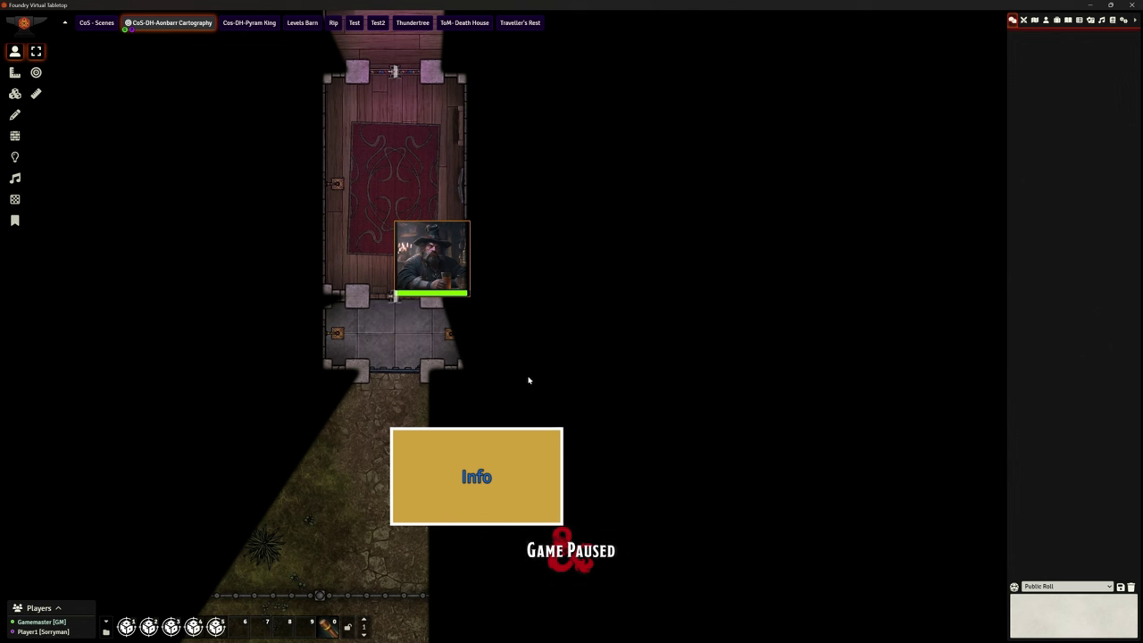
Draw a rectangle on the grass left of the house
{"action": "left_click", "coordinate": [256, 286]}
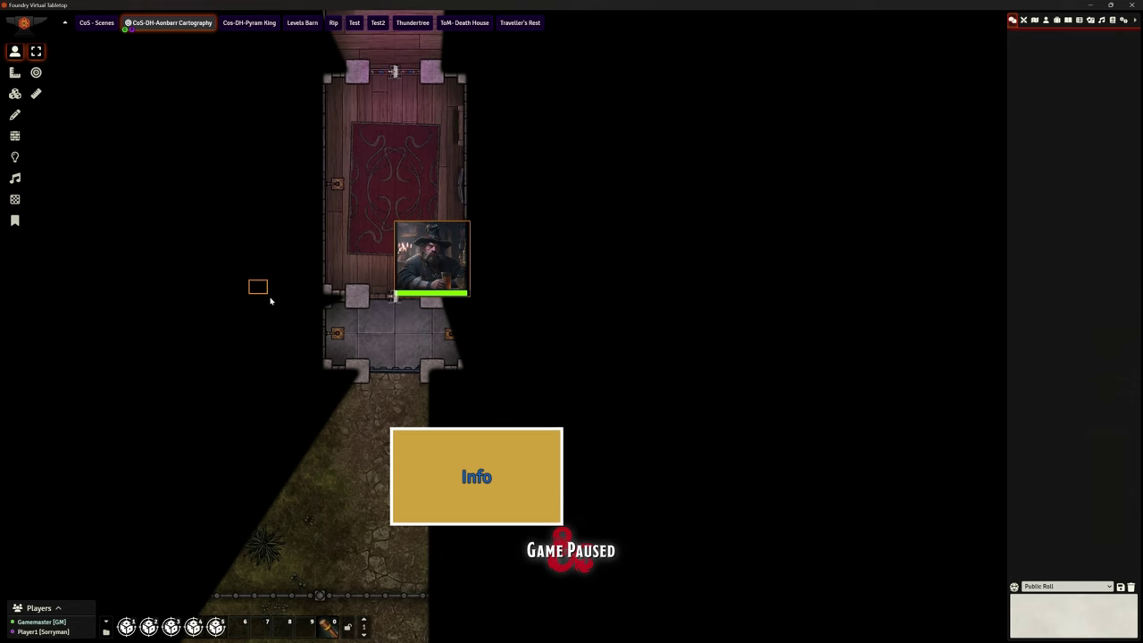
{"action": "left_click", "coordinate": [14, 114]}
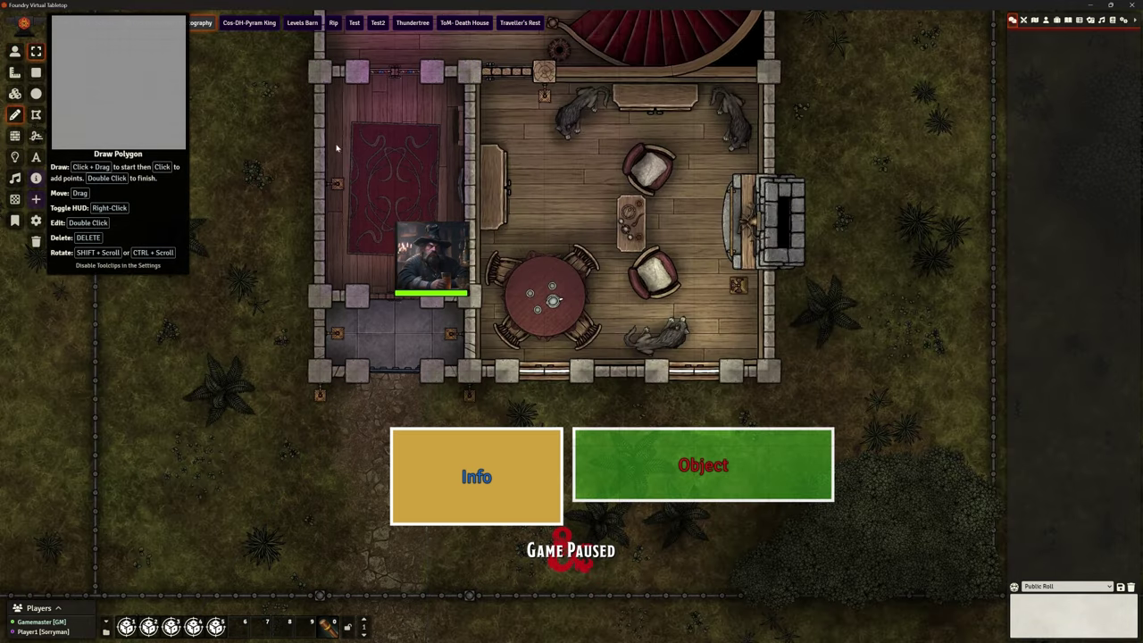
{"action": "mouse_move", "coordinate": [732, 543]}
{"action": "left_mouse_down"}
{"action": "mouse_move", "coordinate": [693, 473]}
{"action": "mouse_move", "coordinate": [697, 532]}
{"action": "left_mouse_up"}
{"action": "left_click", "coordinate": [36, 72]}
{"action": "left_click_drag", "start_coordinate": [149, 251], "coordinate": [388, 370]}
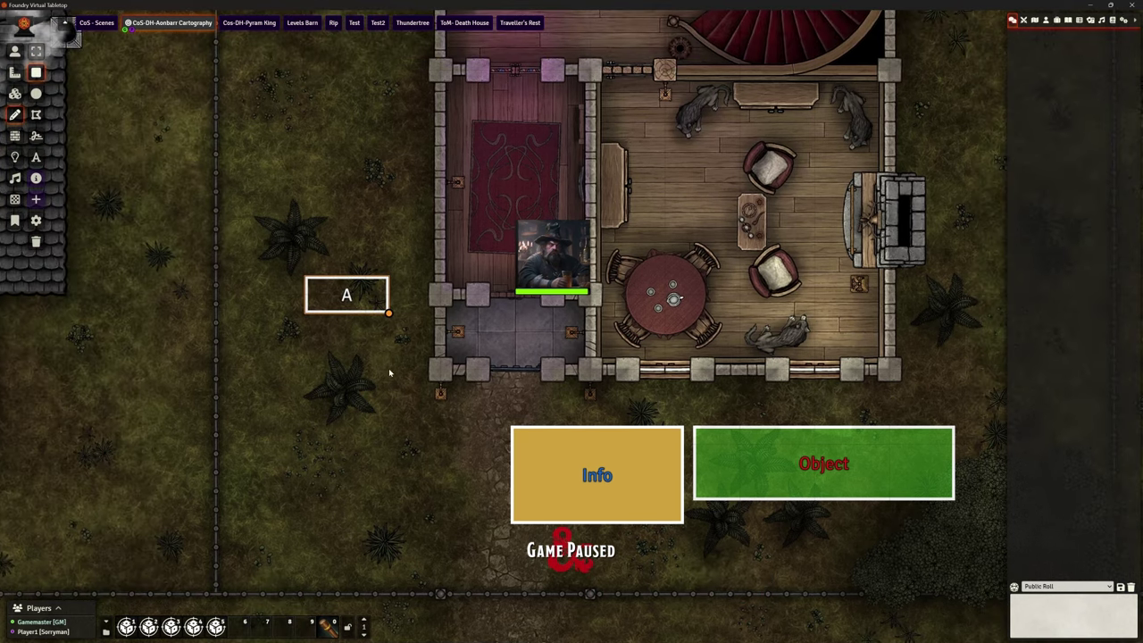
Switch the rectangle's Drawing Role to Information and then back to Object
{"action": "double_click", "coordinate": [348, 303]}
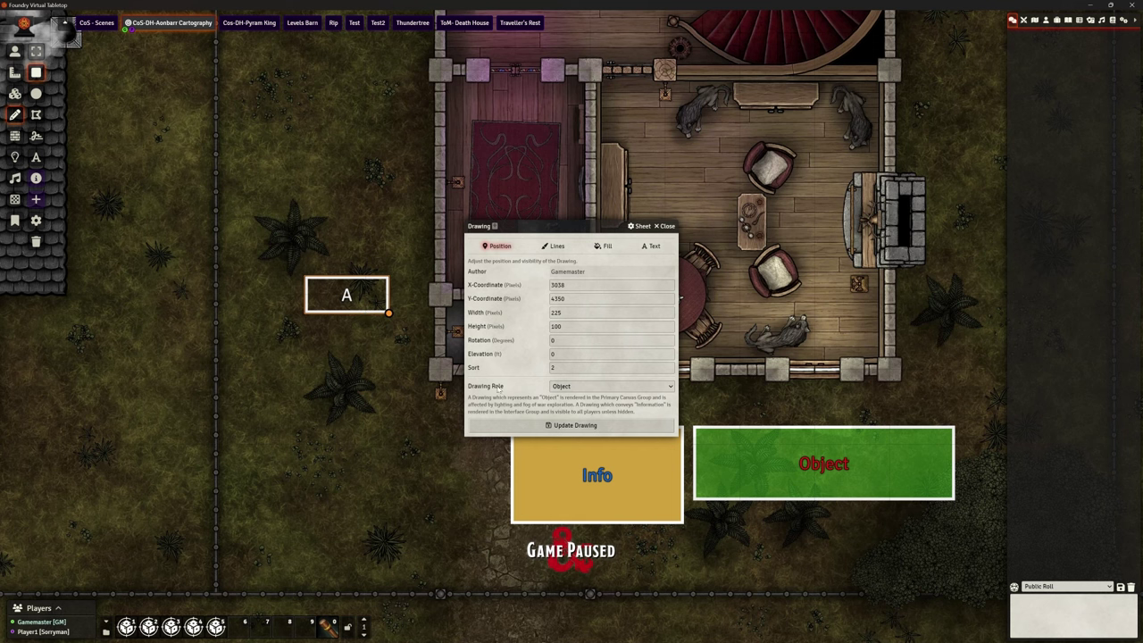
{"action": "left_click", "coordinate": [570, 389]}
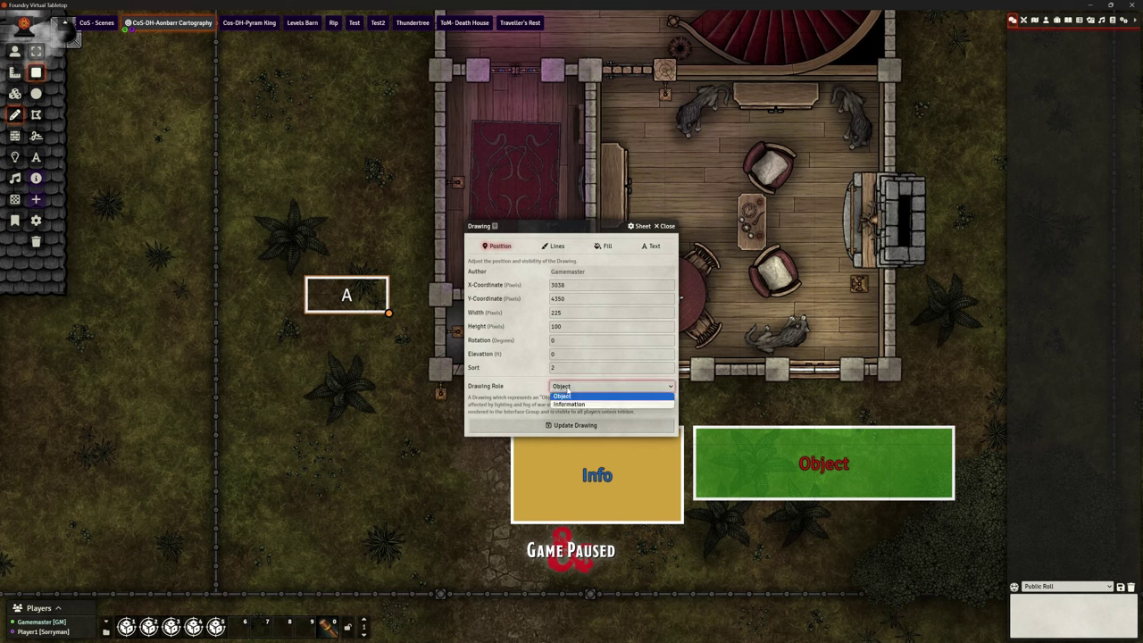
{"action": "left_click", "coordinate": [572, 402]}
{"action": "left_click", "coordinate": [566, 390]}
{"action": "left_click", "coordinate": [572, 395]}
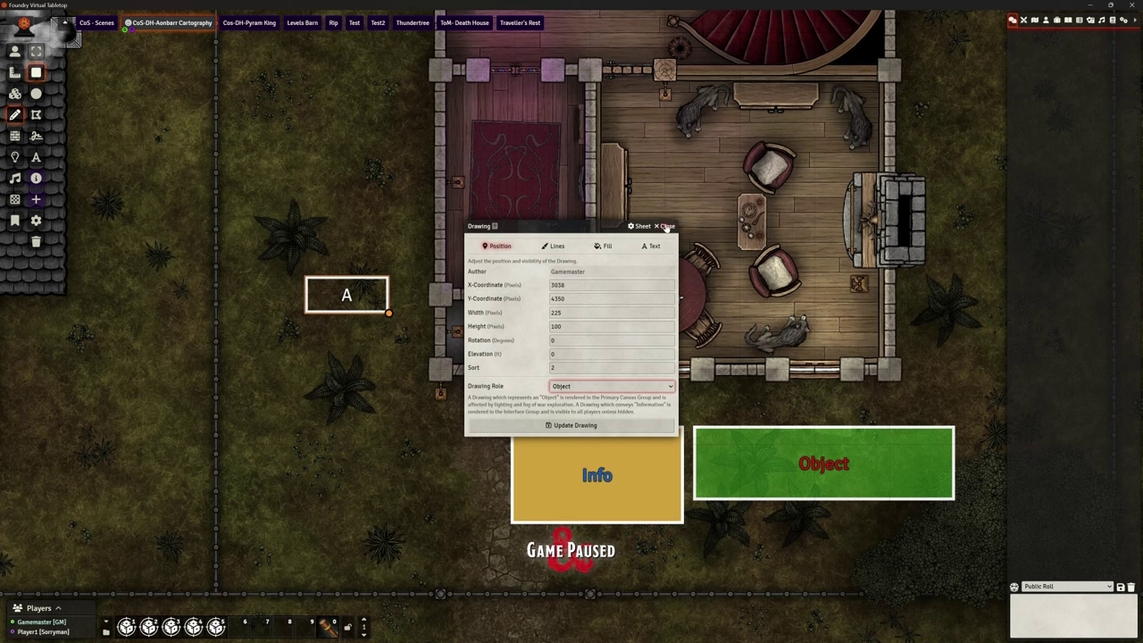
{"action": "left_click", "coordinate": [667, 227]}
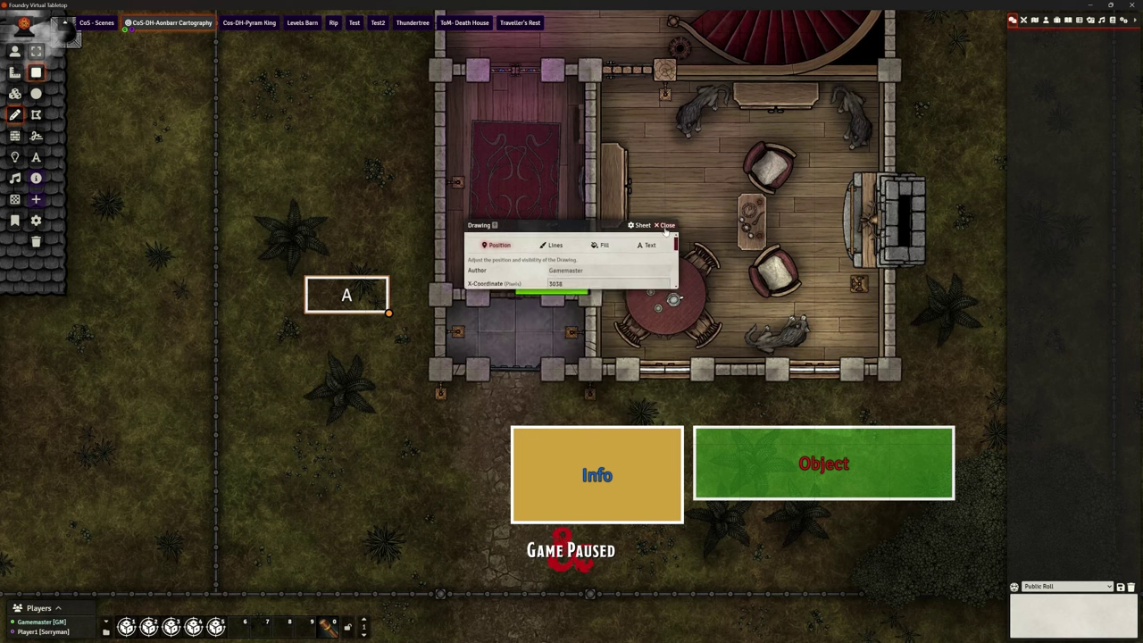
Add a text drawing reading 'A' above the rectangle and confirm its role stays Object
{"action": "double_click", "coordinate": [346, 296]}
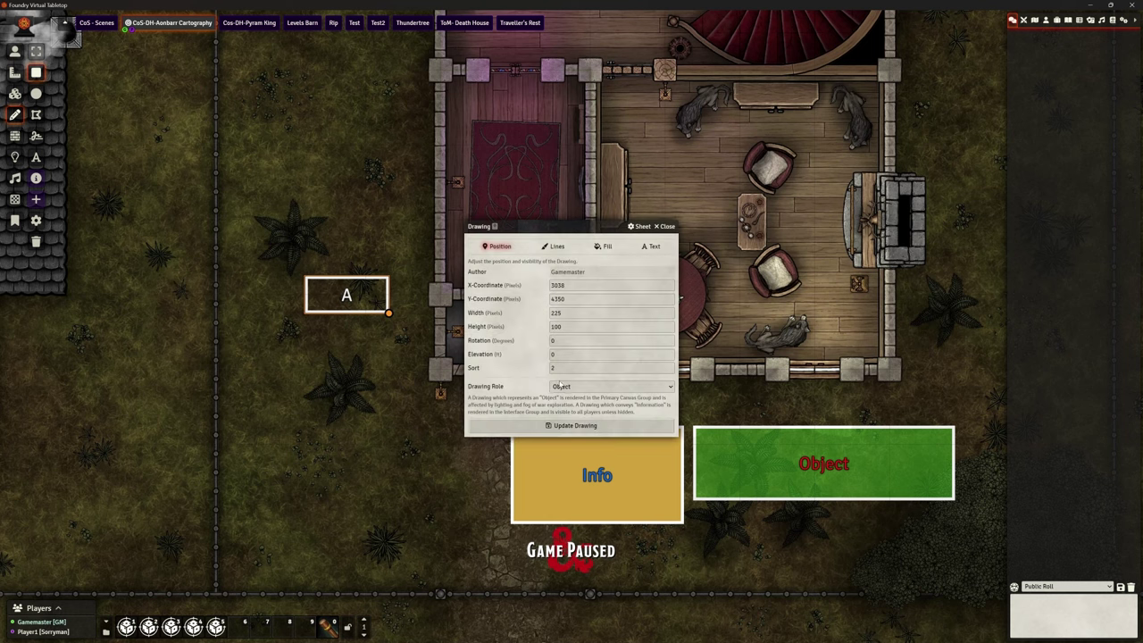
{"action": "left_click", "coordinate": [667, 227]}
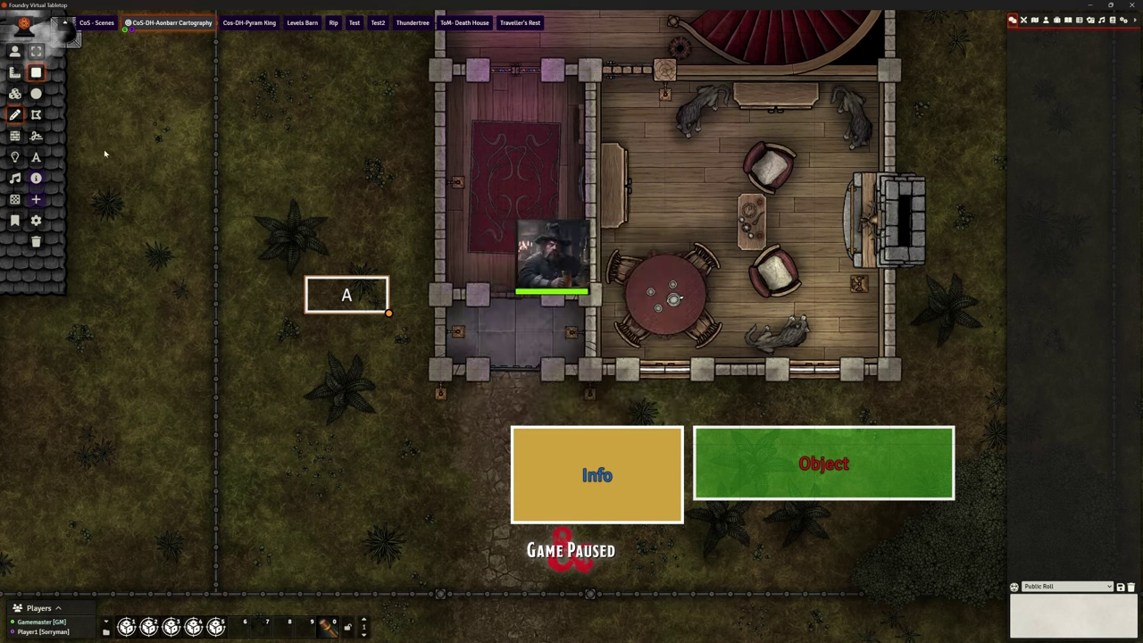
{"action": "left_click", "coordinate": [36, 158]}
{"action": "left_click_drag", "start_coordinate": [272, 207], "coordinate": [337, 242]}
{"action": "type", "text": "A"}
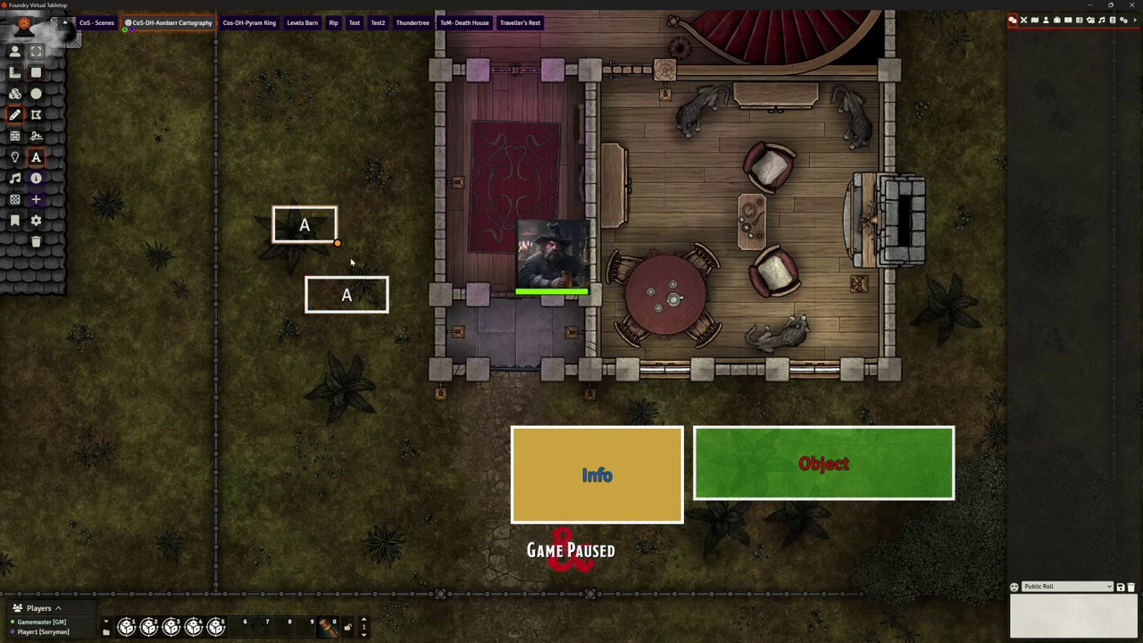
{"action": "double_click", "coordinate": [302, 229]}
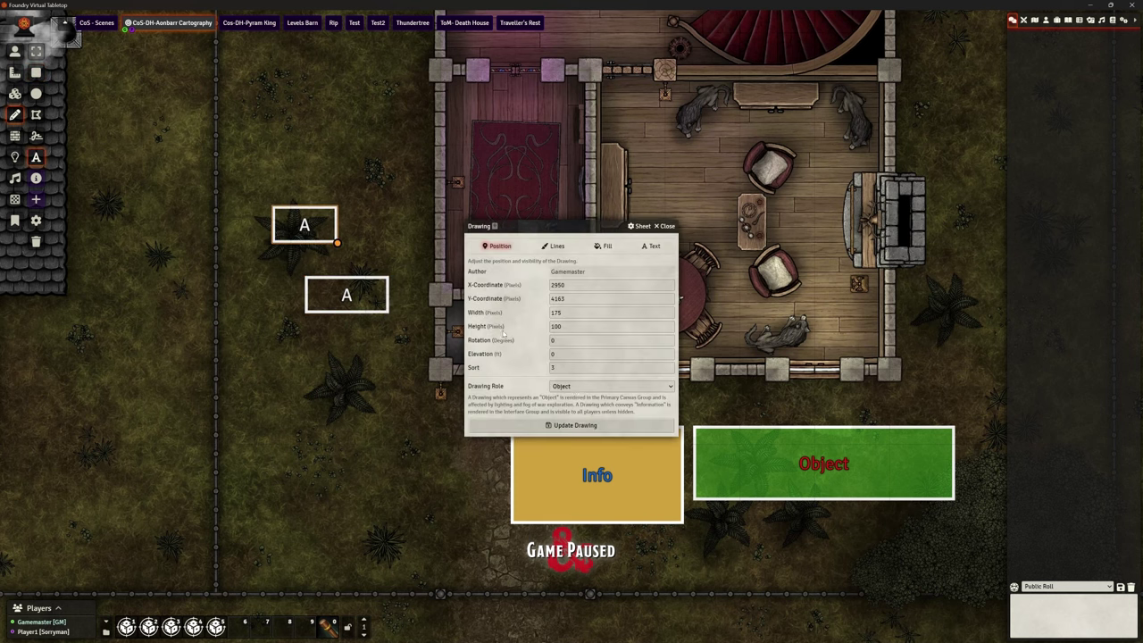
{"action": "left_click", "coordinate": [669, 226]}
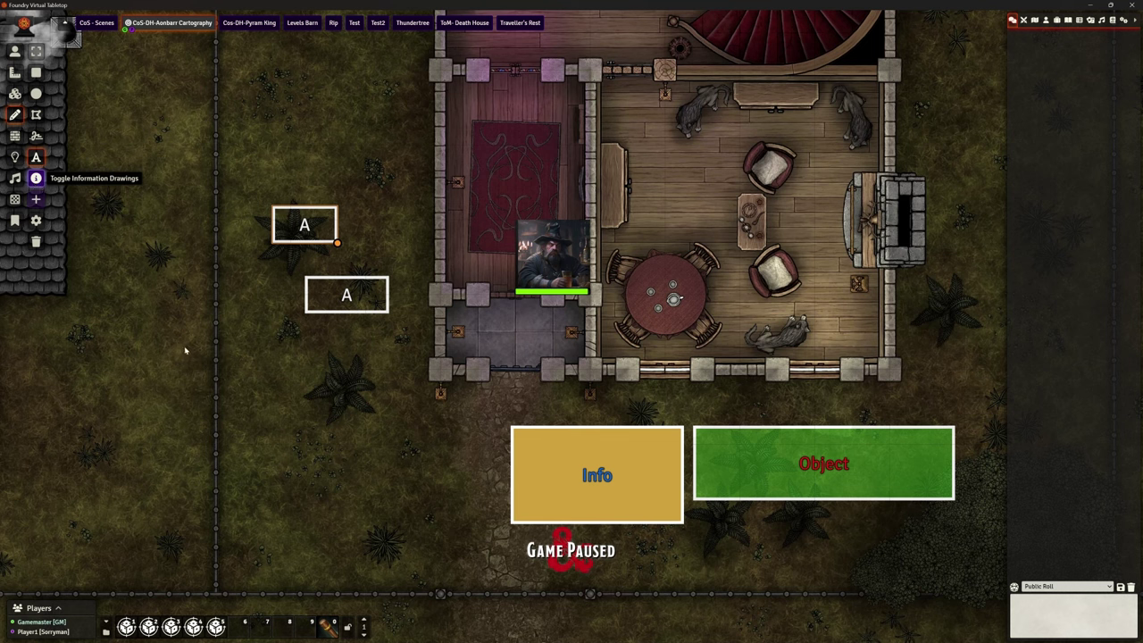
Draw another 'A' text box lower on the grass and check the A and Info drawings' roles
{"action": "mouse_move", "coordinate": [259, 400]}
{"action": "left_mouse_down"}
{"action": "mouse_move", "coordinate": [332, 435]}
{"action": "mouse_move", "coordinate": [374, 496]}
{"action": "left_mouse_up"}
{"action": "double_click", "coordinate": [339, 479]}
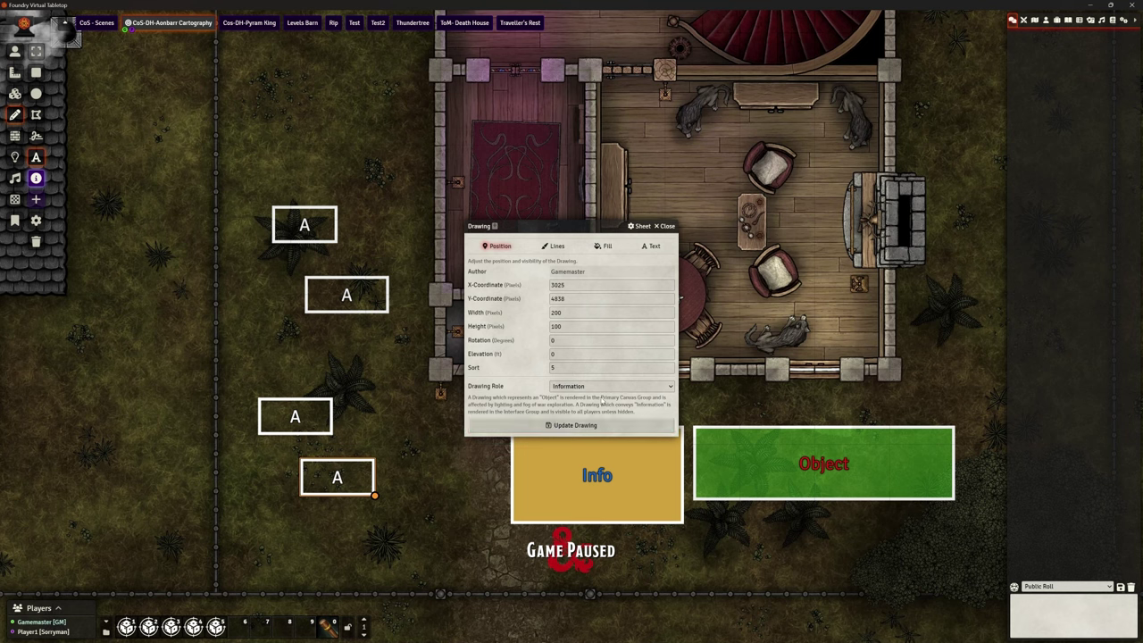
{"action": "left_click", "coordinate": [667, 226]}
{"action": "double_click", "coordinate": [329, 432]}
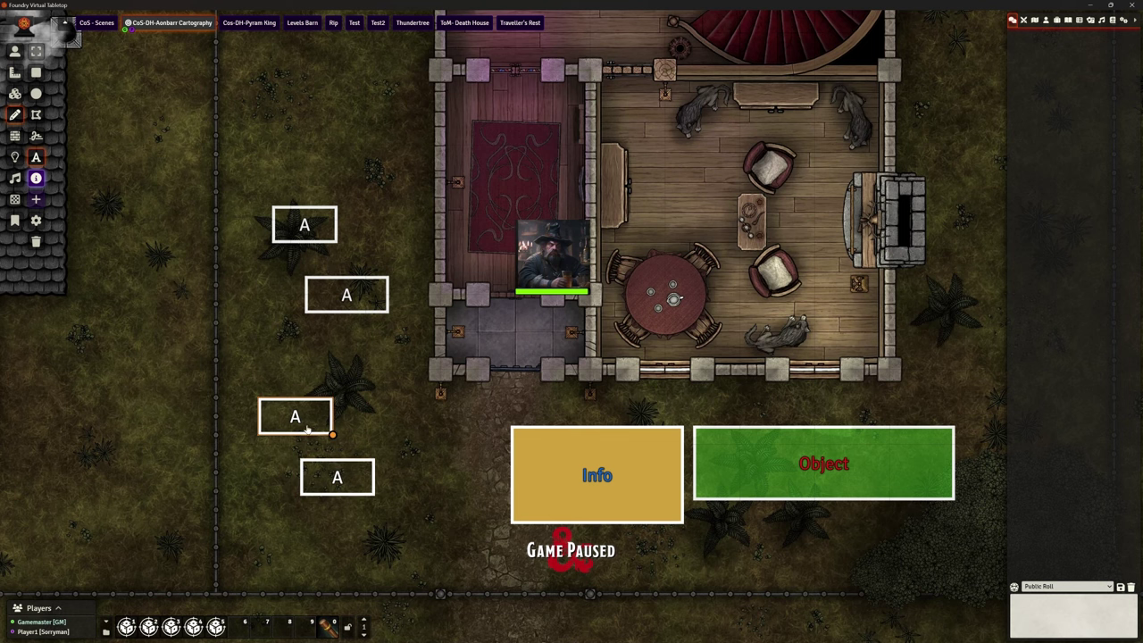
{"action": "left_click", "coordinate": [667, 226]}
{"action": "double_click", "coordinate": [566, 467]}
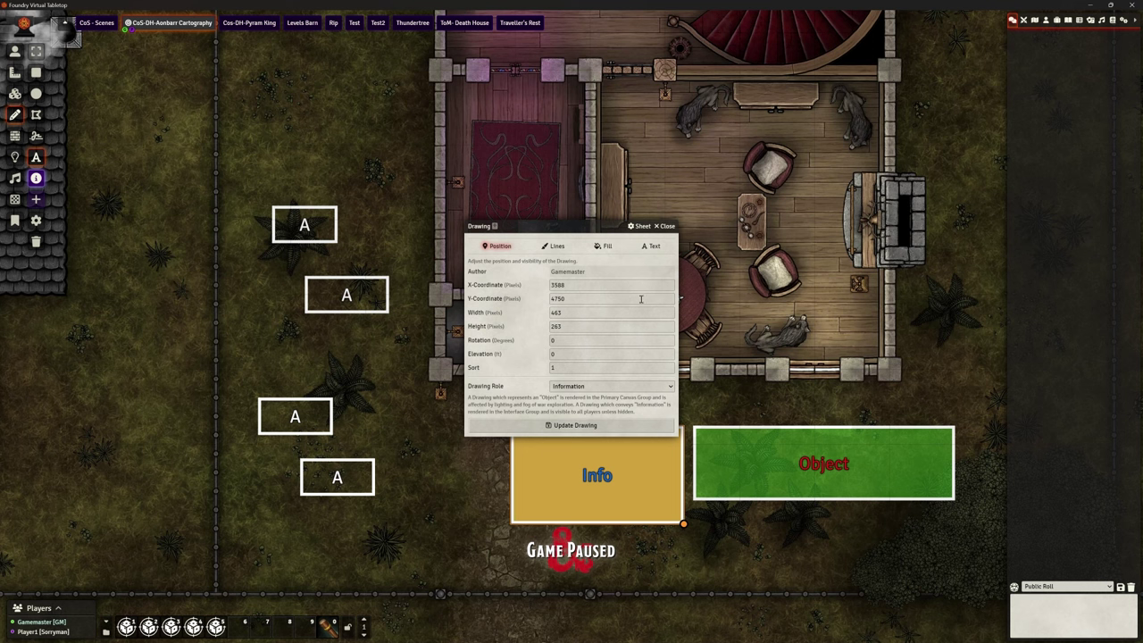
{"action": "left_click", "coordinate": [665, 226]}
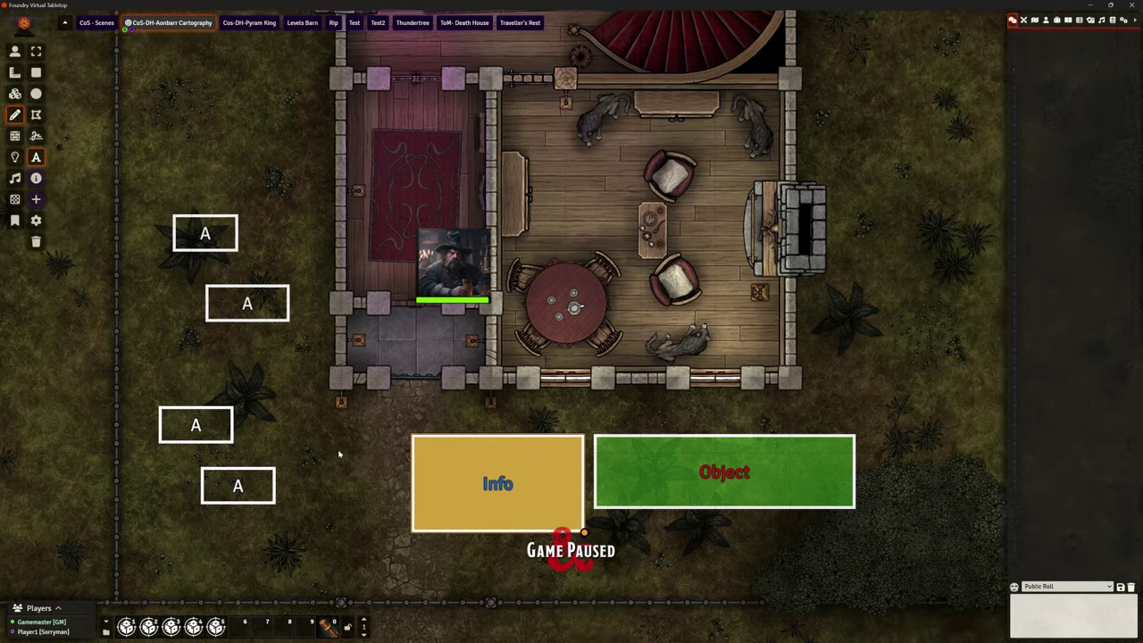
Select the token to check what its vision reveals
{"action": "left_click_drag", "start_coordinate": [469, 441], "coordinate": [337, 442]}
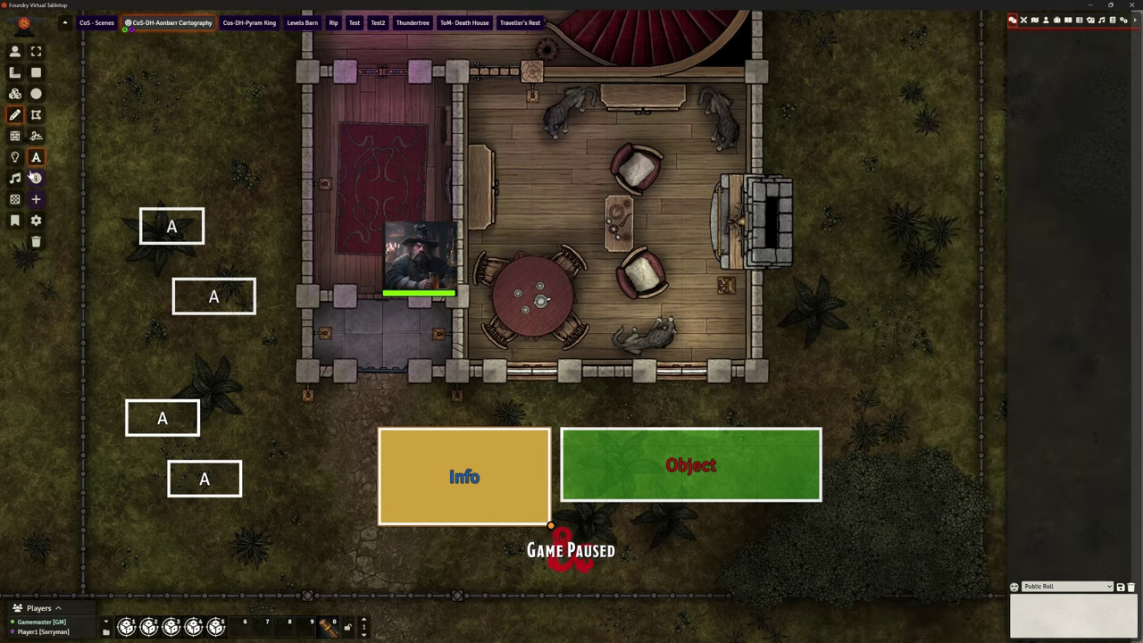
{"action": "left_click", "coordinate": [15, 51]}
{"action": "left_click", "coordinate": [406, 265]}
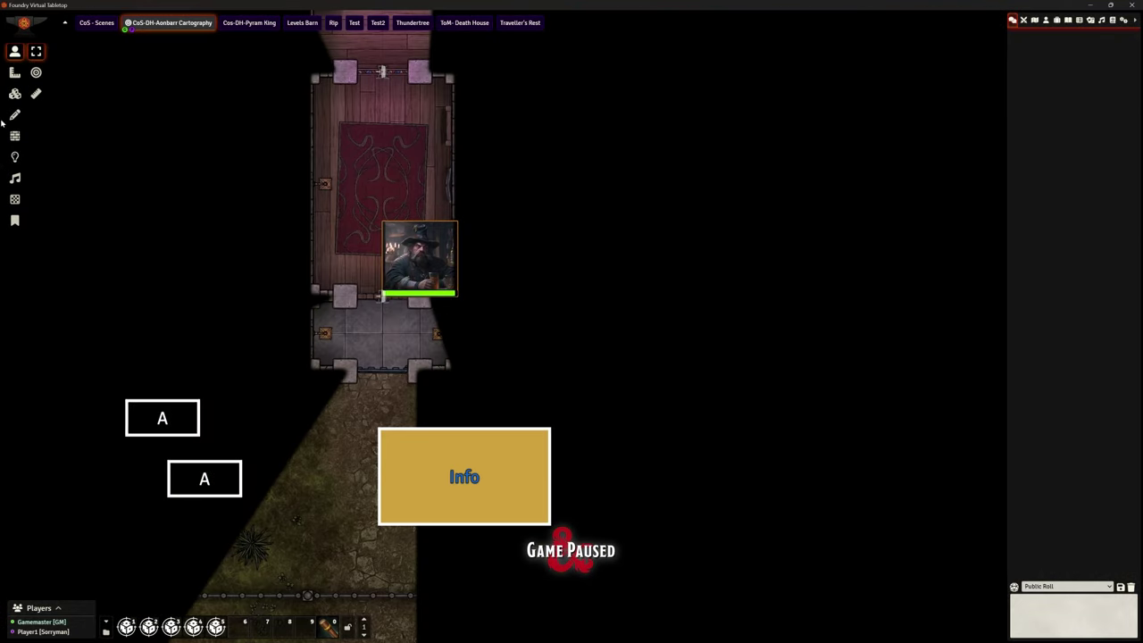
Hide the Info drawing from players using its HUD visibility toggle
{"action": "left_click", "coordinate": [14, 93]}
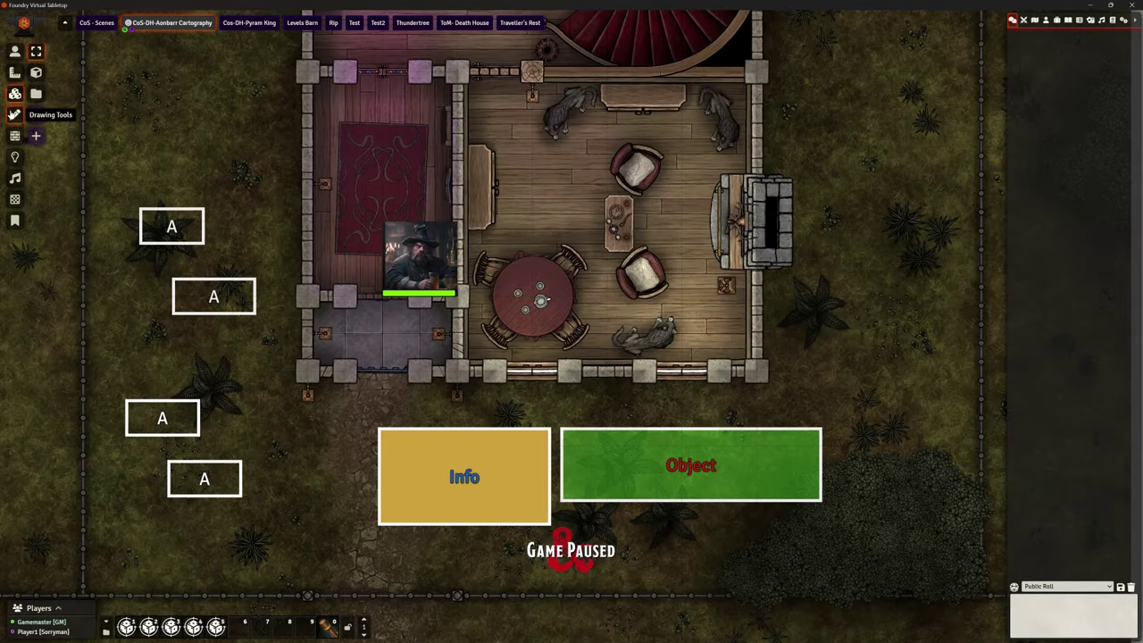
{"action": "left_click", "coordinate": [14, 114]}
{"action": "right_click", "coordinate": [485, 454]}
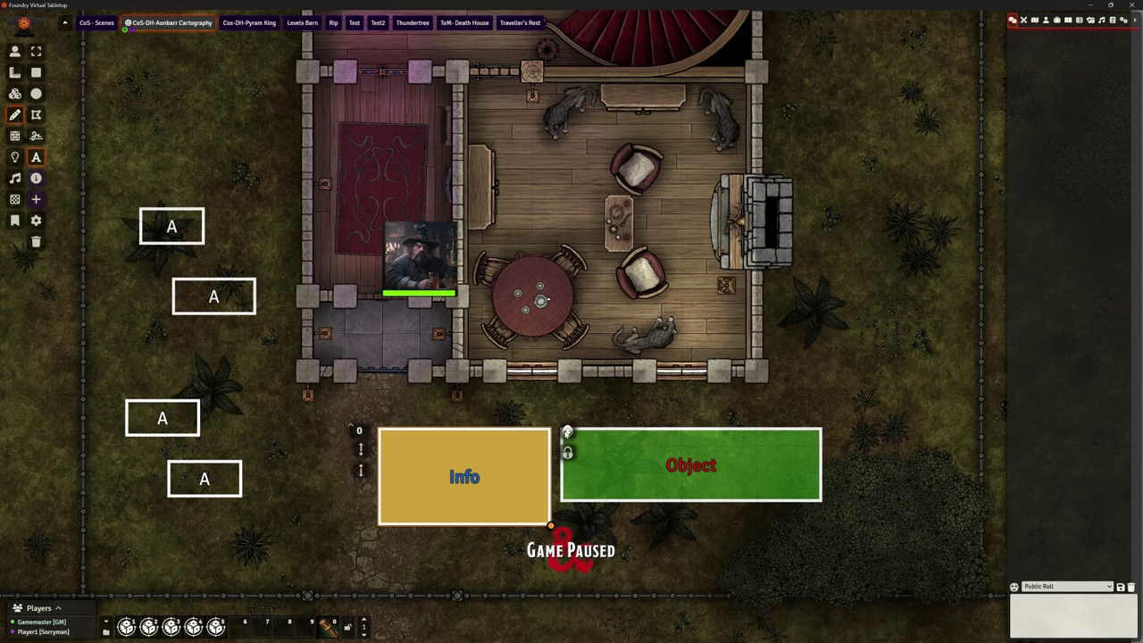
{"action": "left_click", "coordinate": [567, 433]}
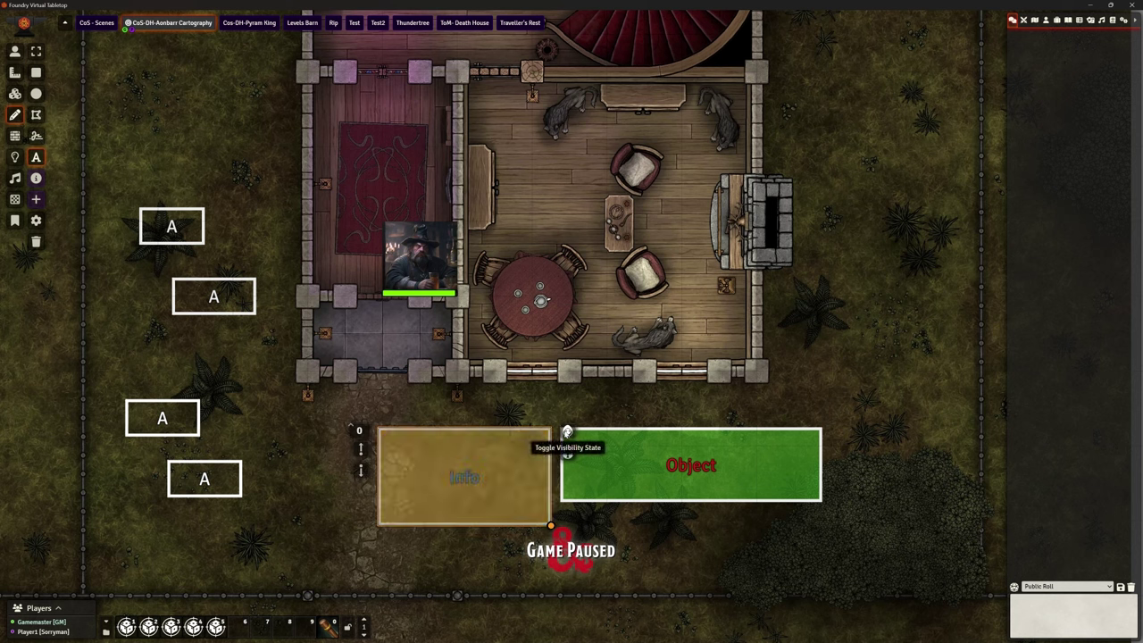
Move the token toward the doorway and back up to test the fog reveal
{"action": "left_click", "coordinate": [14, 51]}
{"action": "left_click", "coordinate": [421, 253]}
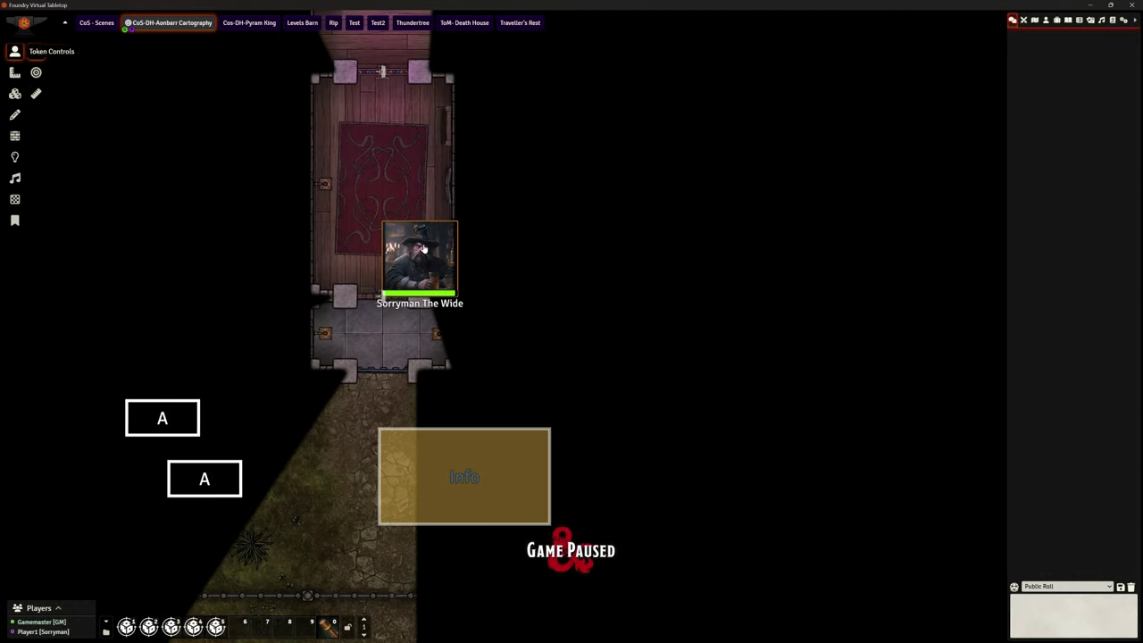
{"action": "left_click_drag", "start_coordinate": [416, 320], "coordinate": [416, 320]}
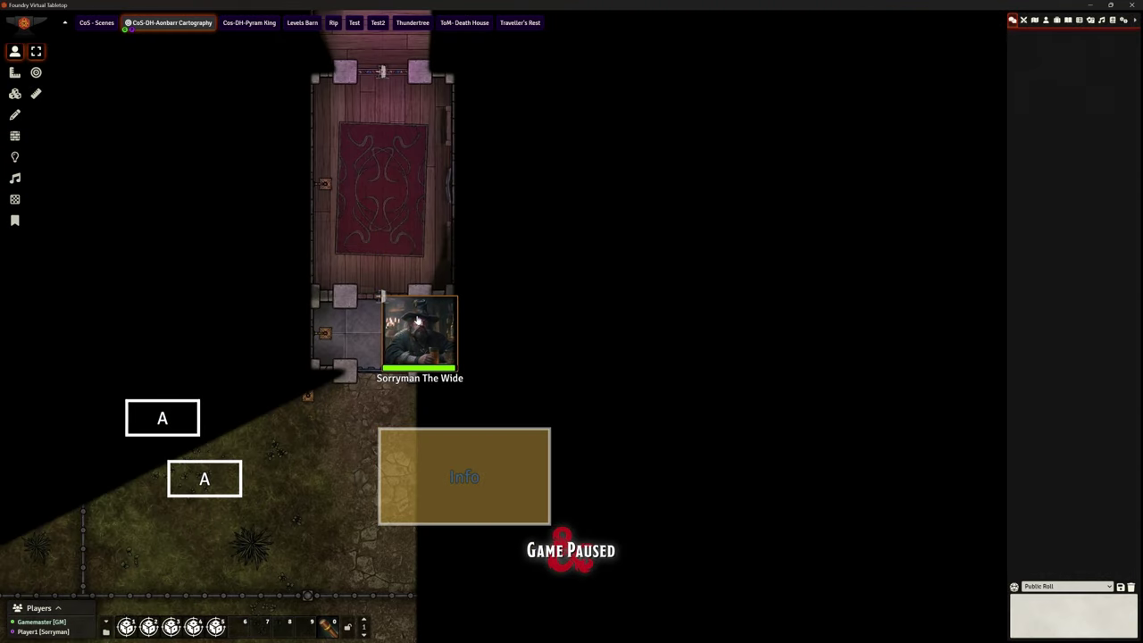
{"action": "key", "text": "Up"}
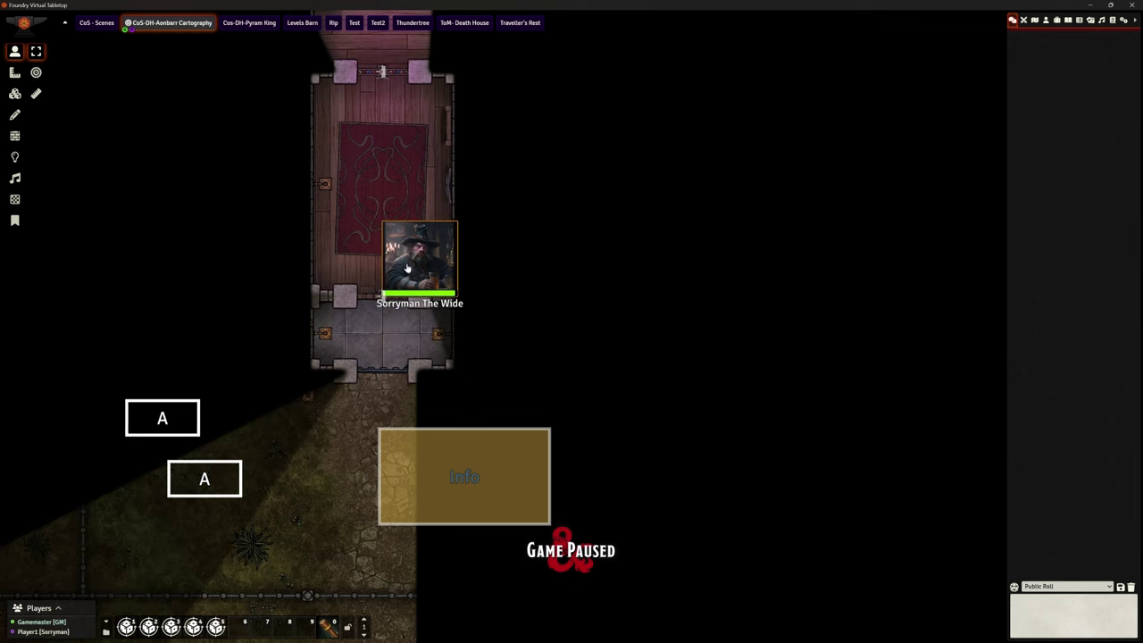
{"action": "left_click", "coordinate": [15, 114]}
Unhide the Info drawing, then walk the token outside and back to compare fog dimming
{"action": "left_click", "coordinate": [464, 451]}
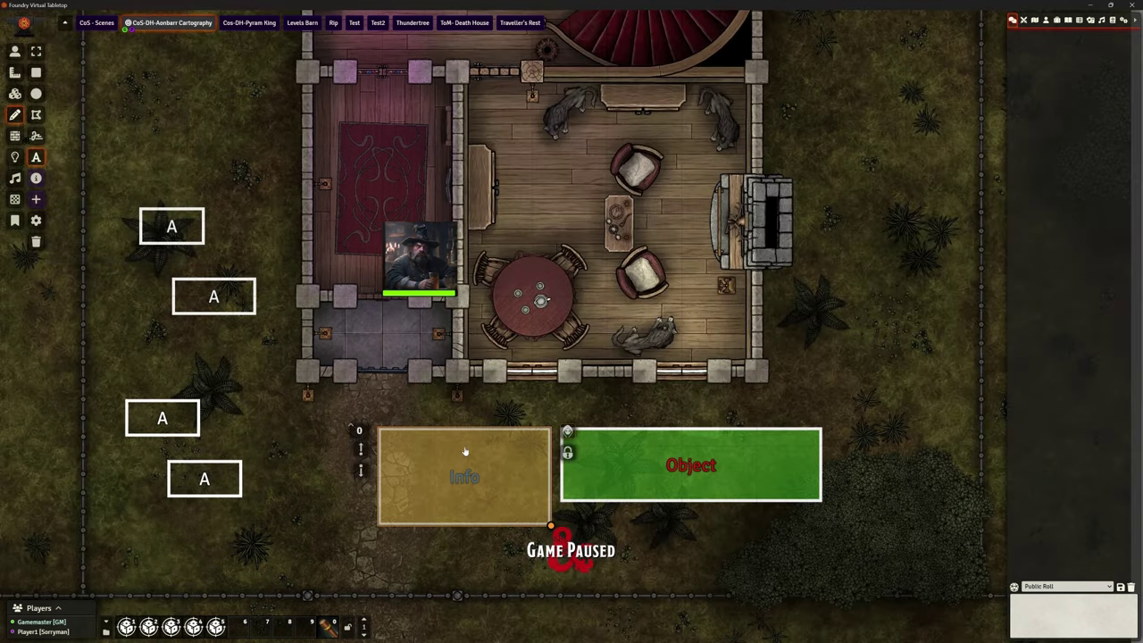
{"action": "left_click", "coordinate": [14, 51]}
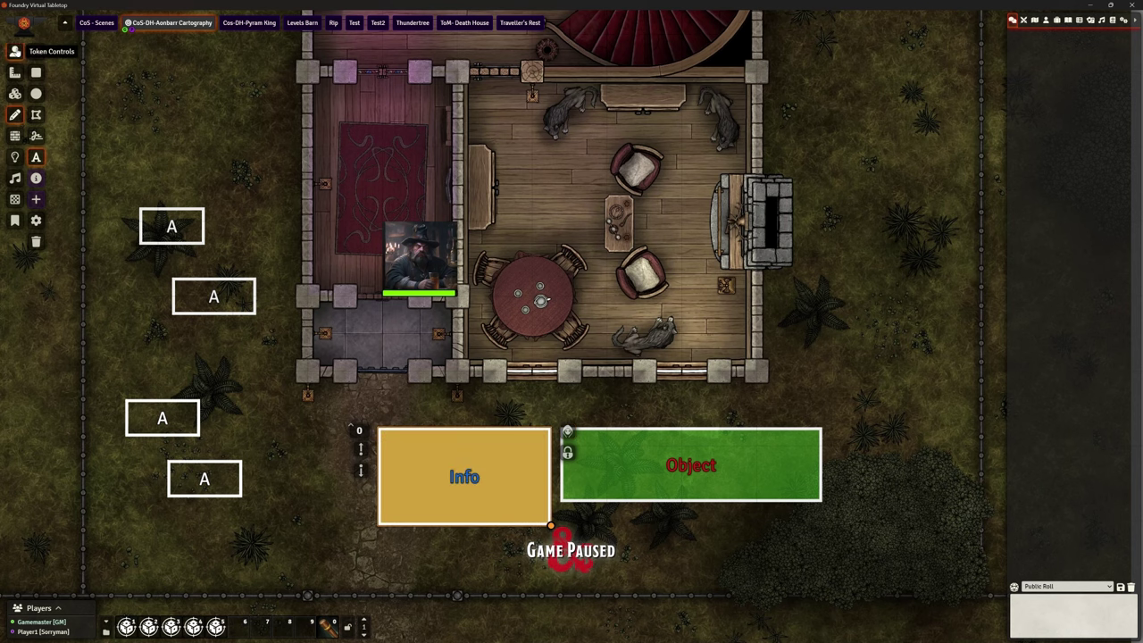
{"action": "left_click", "coordinate": [423, 253]}
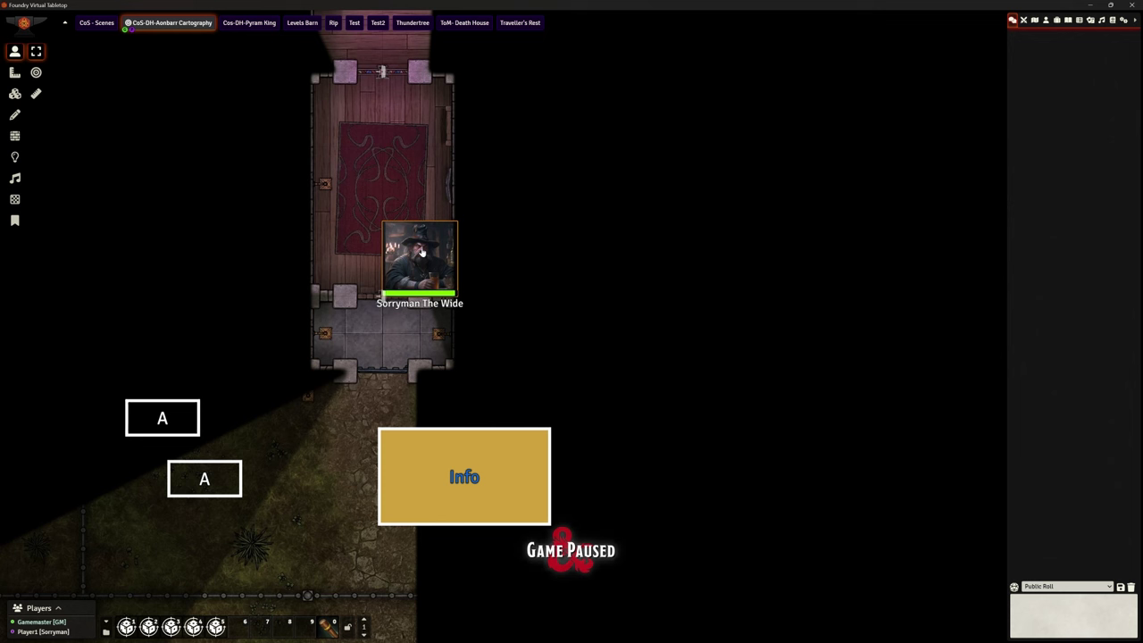
{"action": "left_click_drag", "start_coordinate": [422, 252], "coordinate": [441, 422]}
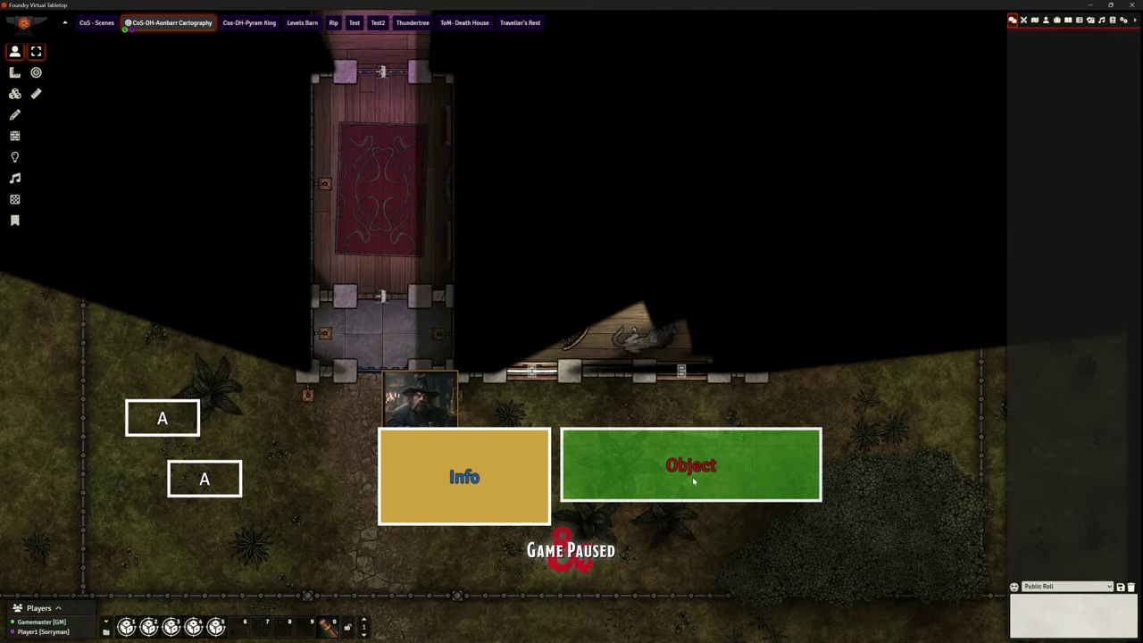
{"action": "left_click_drag", "start_coordinate": [430, 417], "coordinate": [417, 268]}
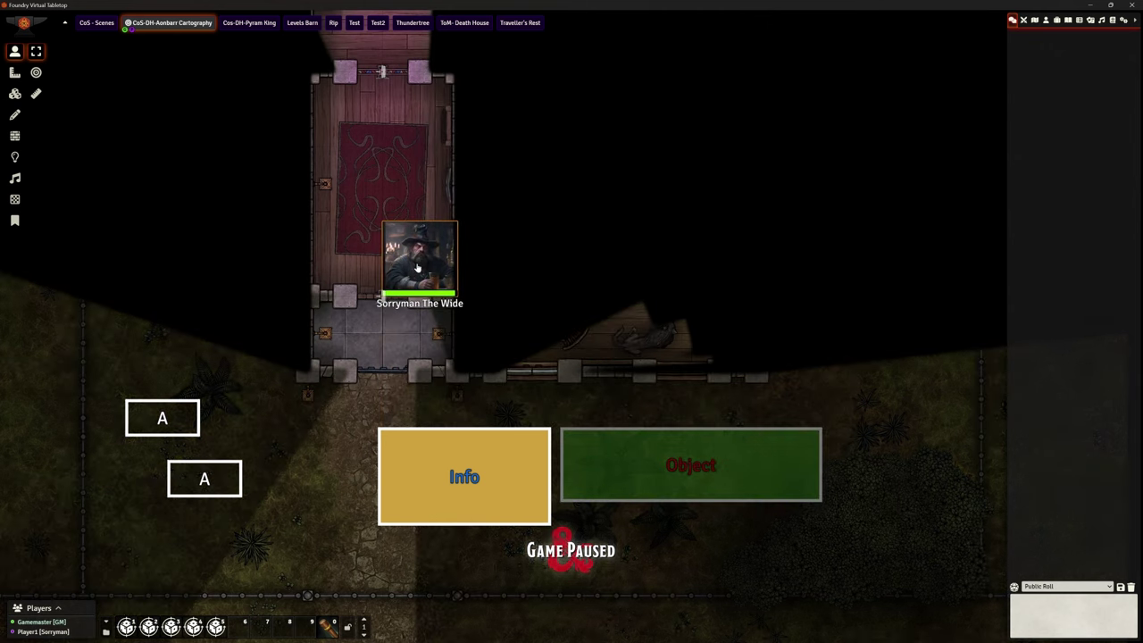